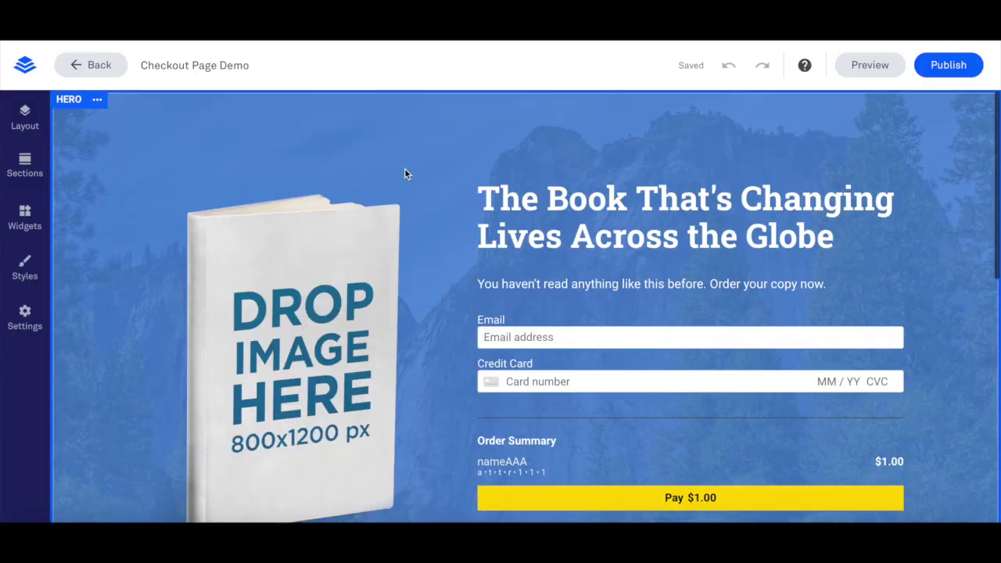
Step: Scroll through the Checkout Page Demo editor and template preview
scroll(404, 168, down, 1)
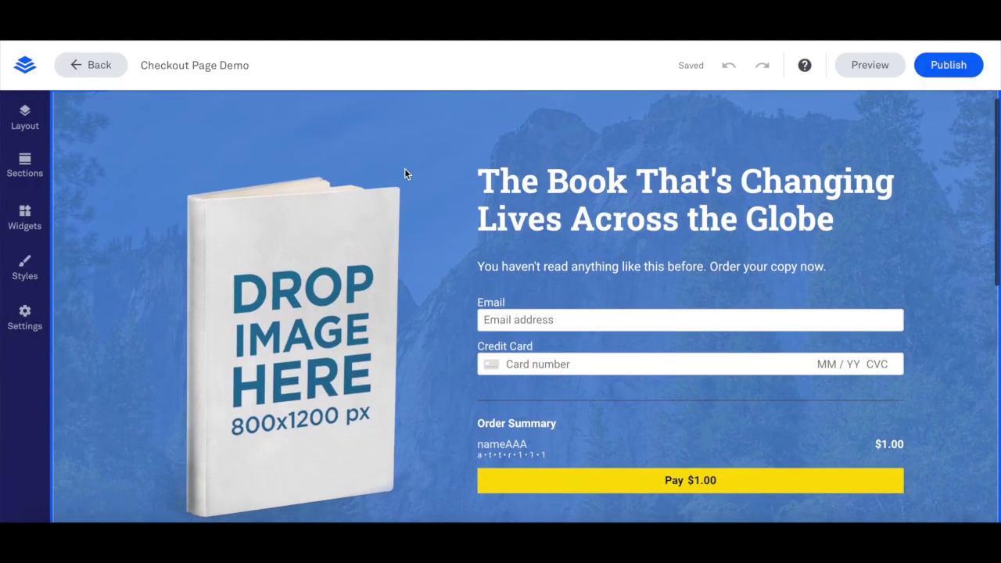
scroll(405, 170, down, 2)
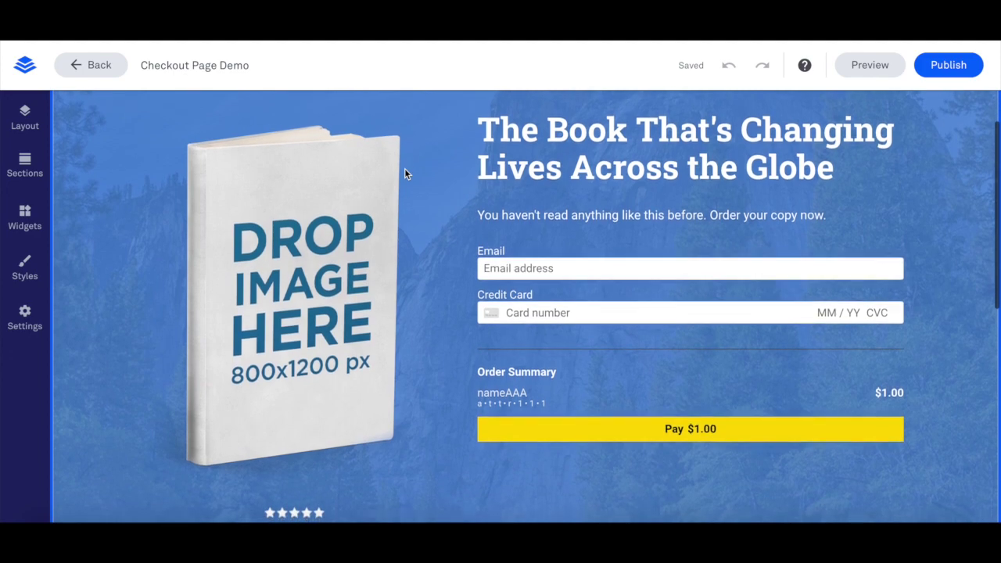
scroll(404, 174, down, 2)
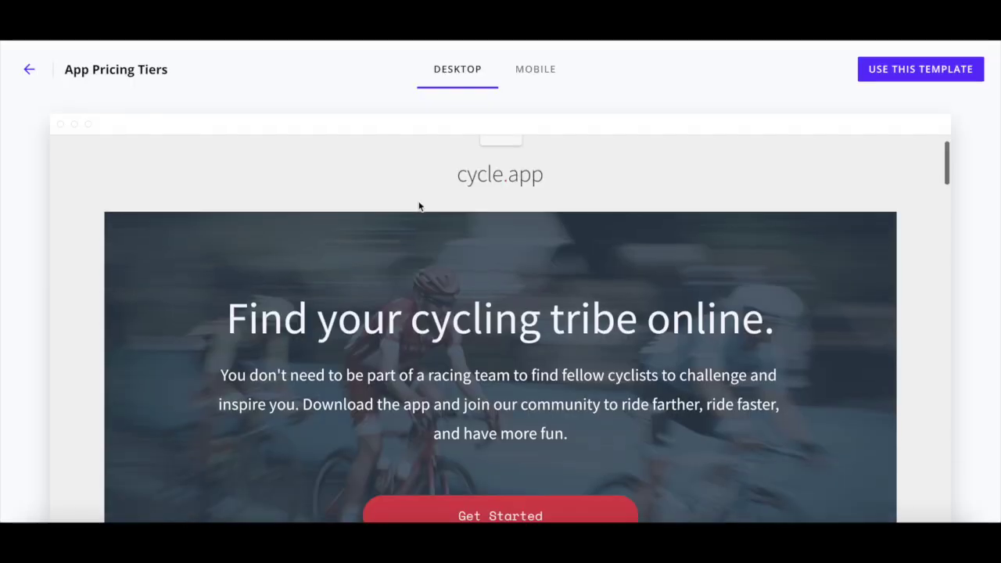
scroll(418, 206, down, 10)
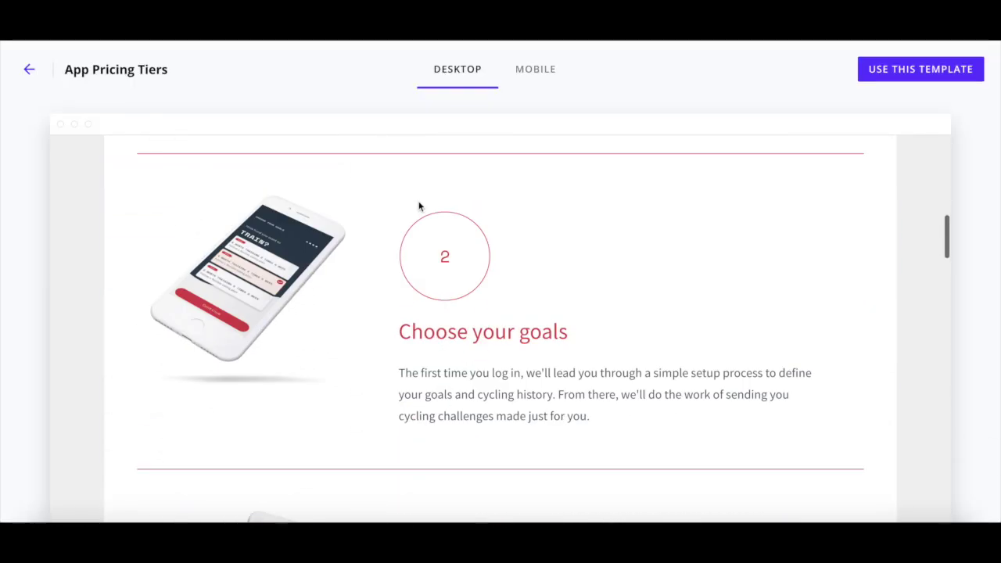
scroll(418, 205, down, 10)
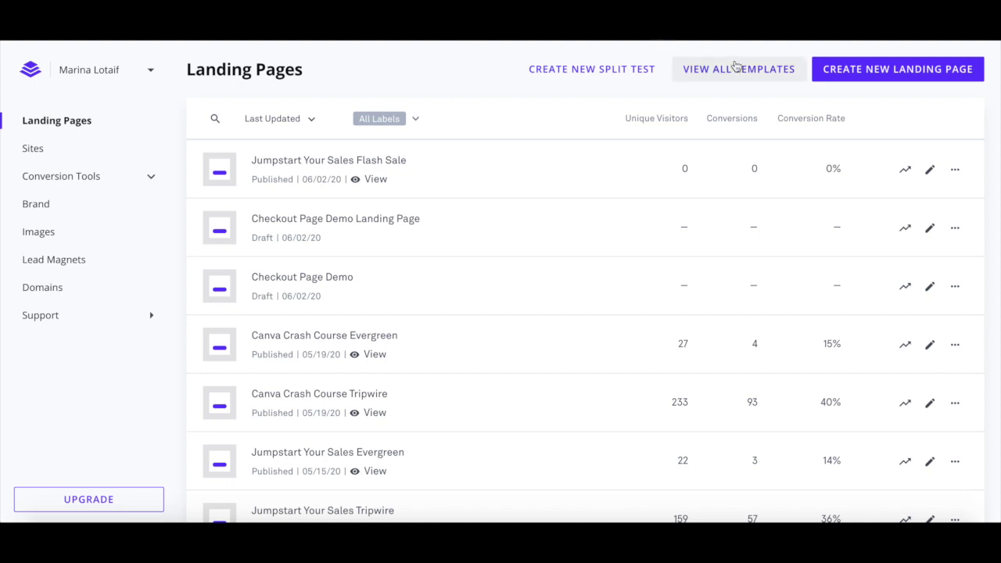
Step: Start a new Make Sales landing page and preview the Book Funnel Checkout Page template
click(905, 73)
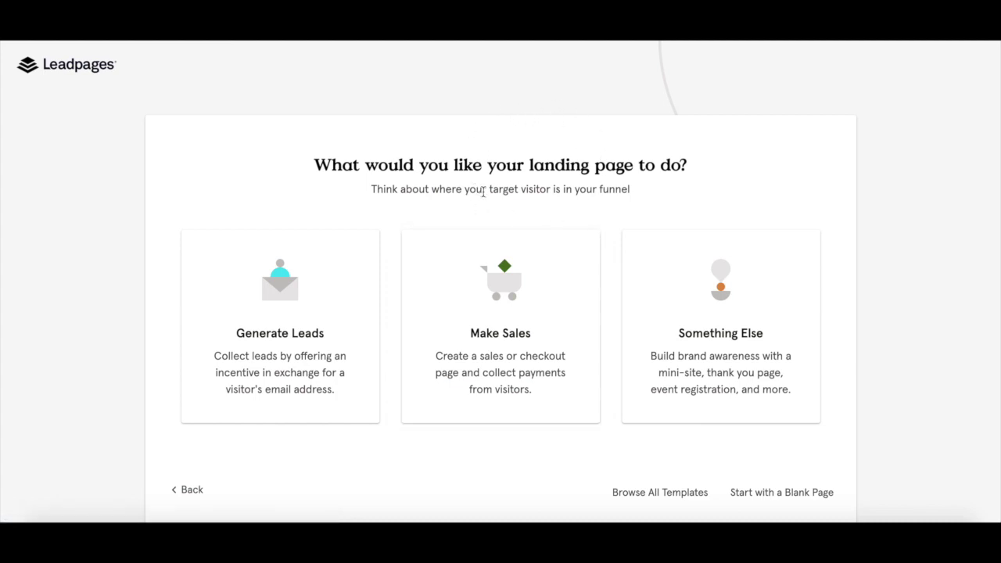
click(493, 298)
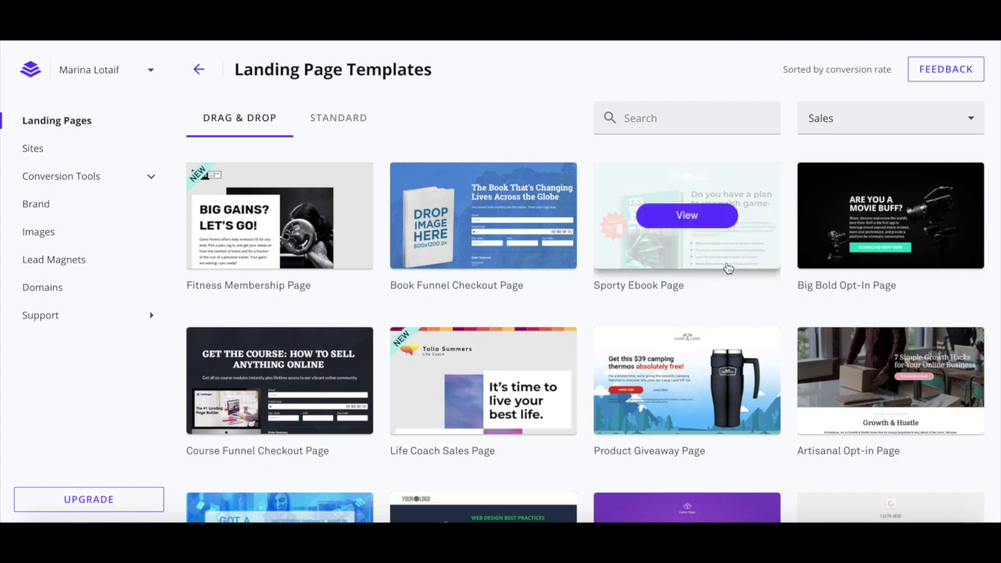
mouse_move(544, 267)
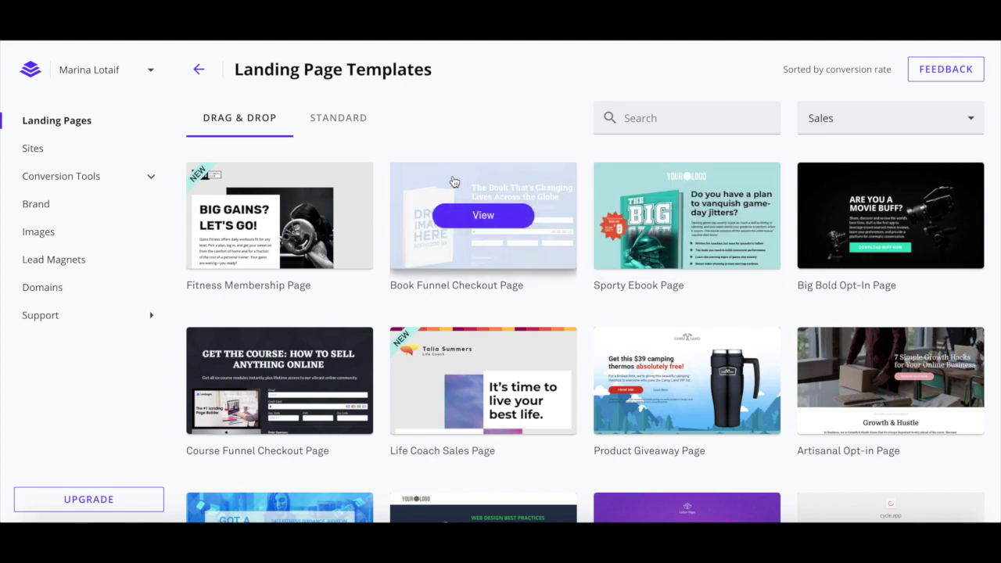
mouse_move(362, 333)
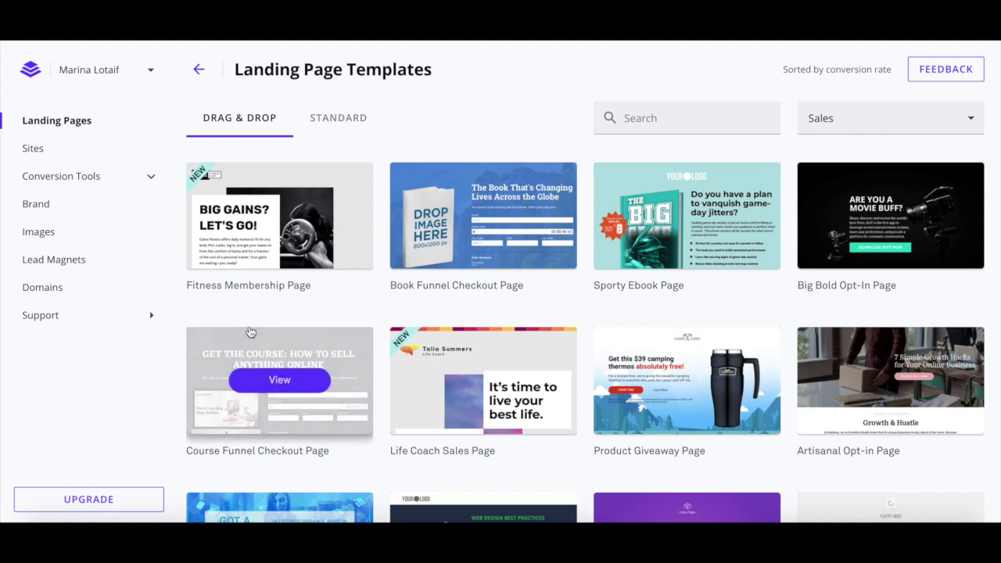
mouse_move(462, 246)
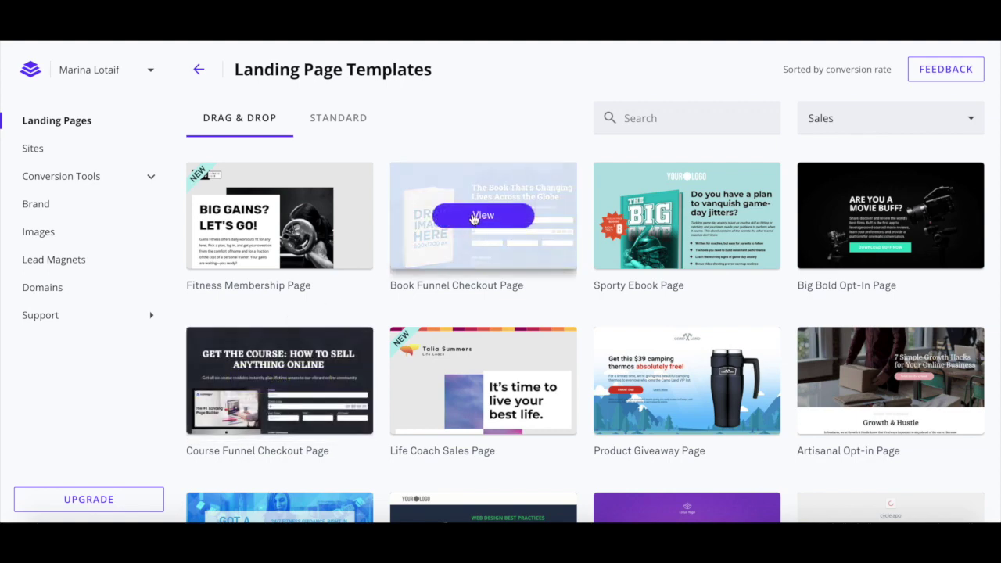
click(471, 214)
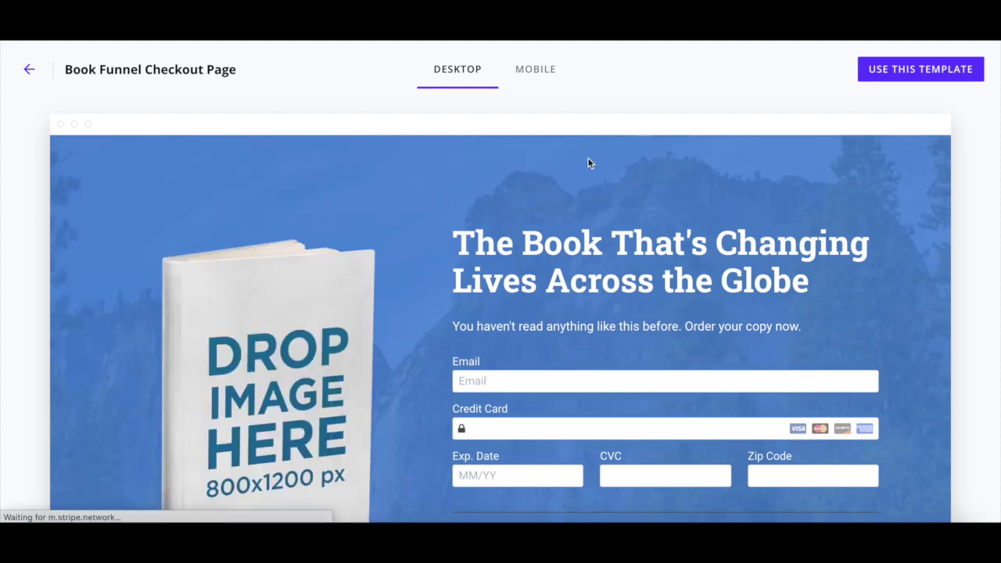
Step: Create a page from this template named 'Leadpages Checkout Page Demo'
click(868, 74)
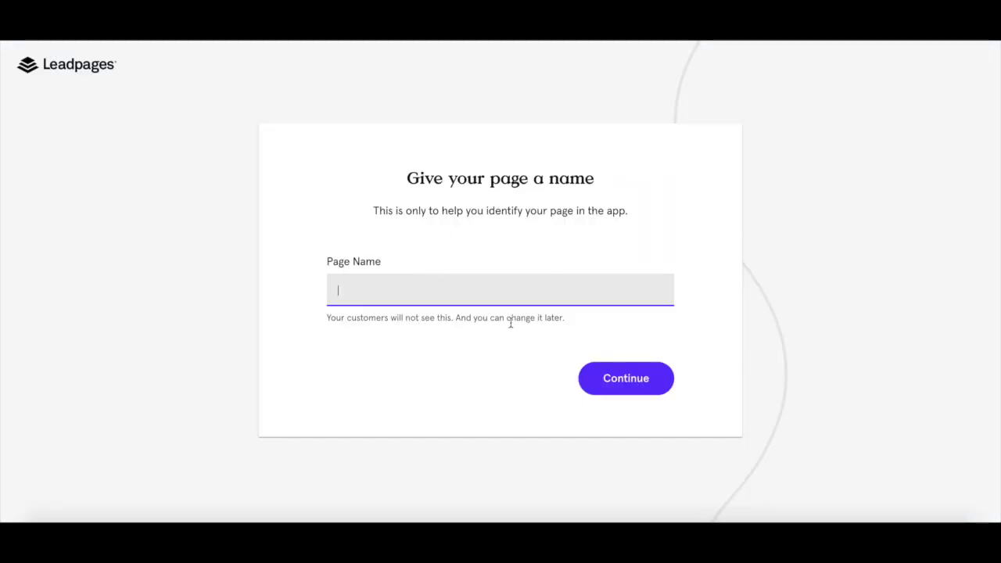
text(Leadpages Checkout Page Demo)
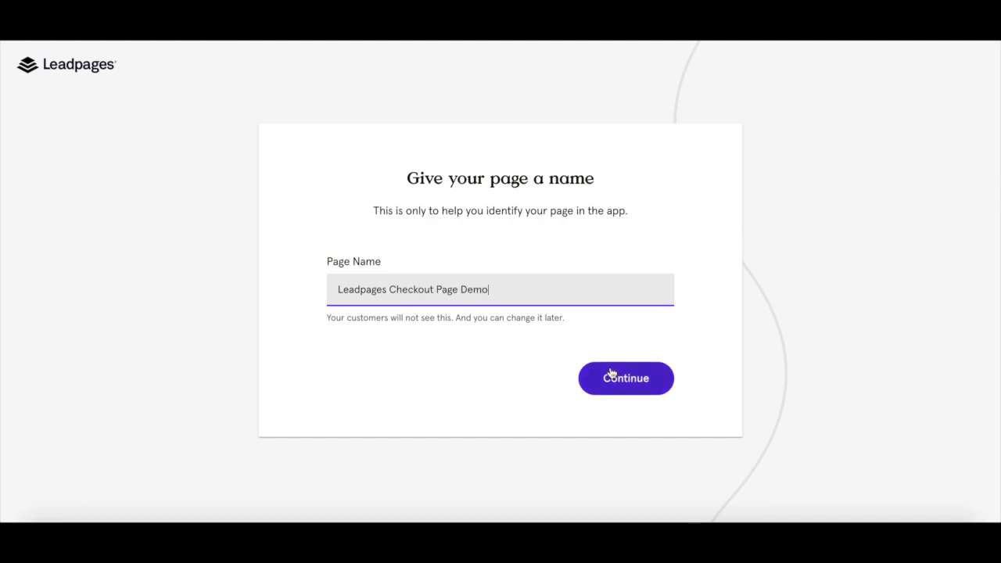
click(627, 387)
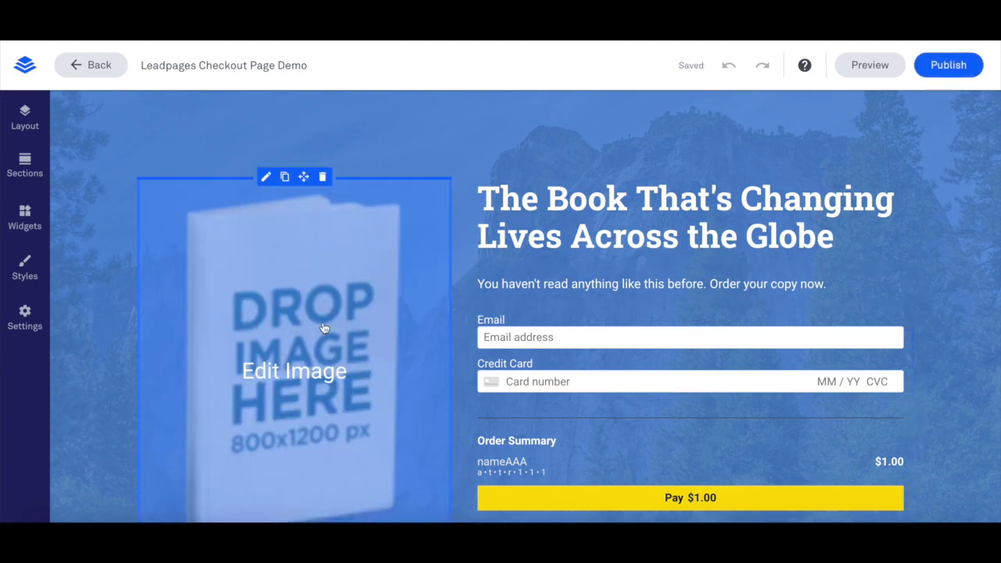
Step: Scroll the new page in the editor and bring up the Widgets panel
scroll(542, 381, down, 2)
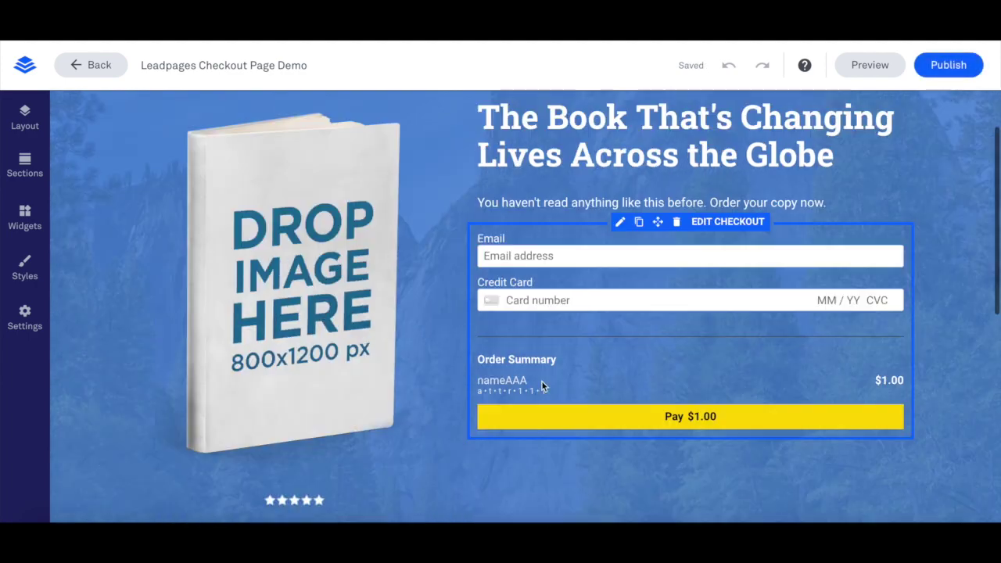
click(24, 215)
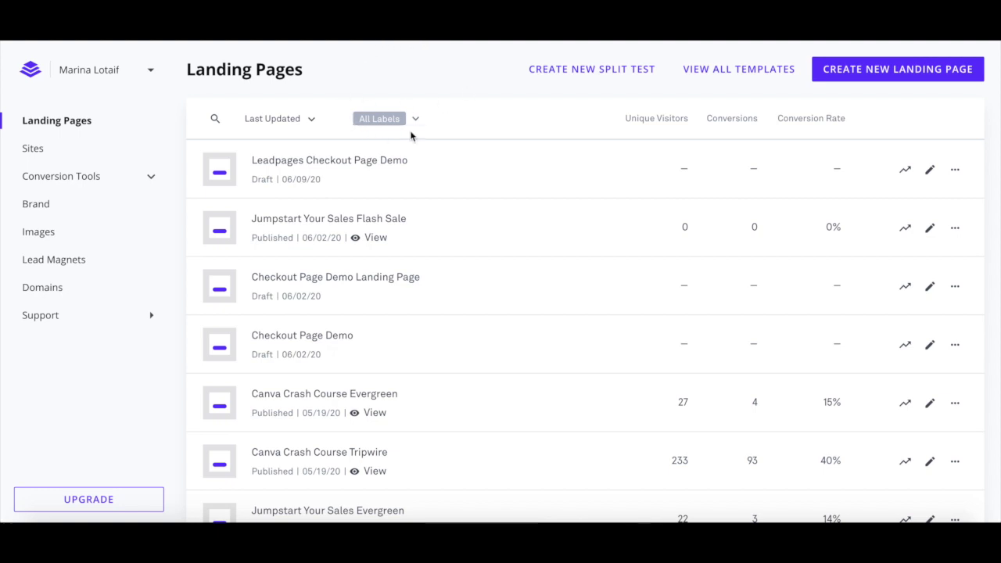
Step: In Checkout Page Demo Landing Page, link Get the Bundle to Jumpstart Your Sales Flash Sale
click(930, 288)
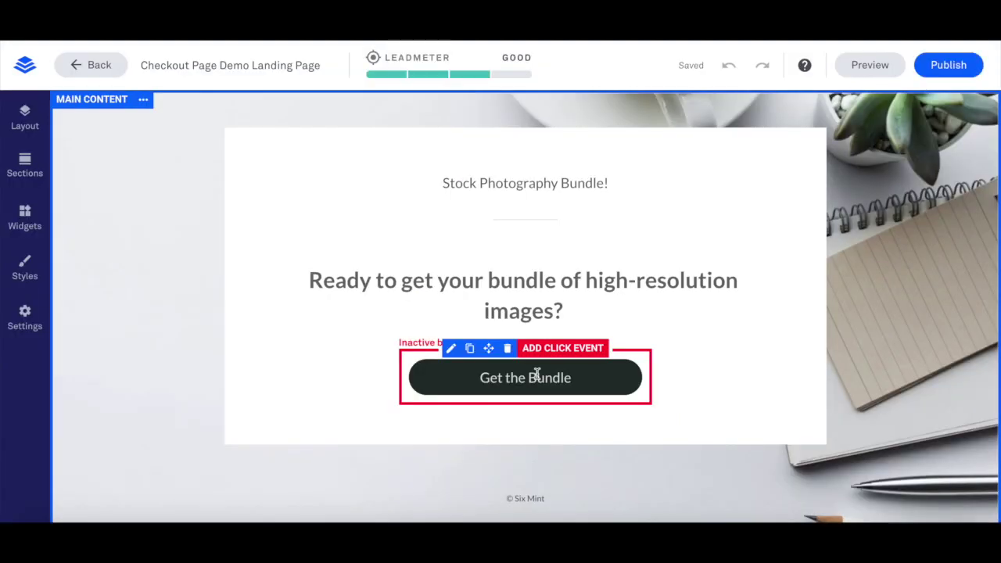
click(536, 376)
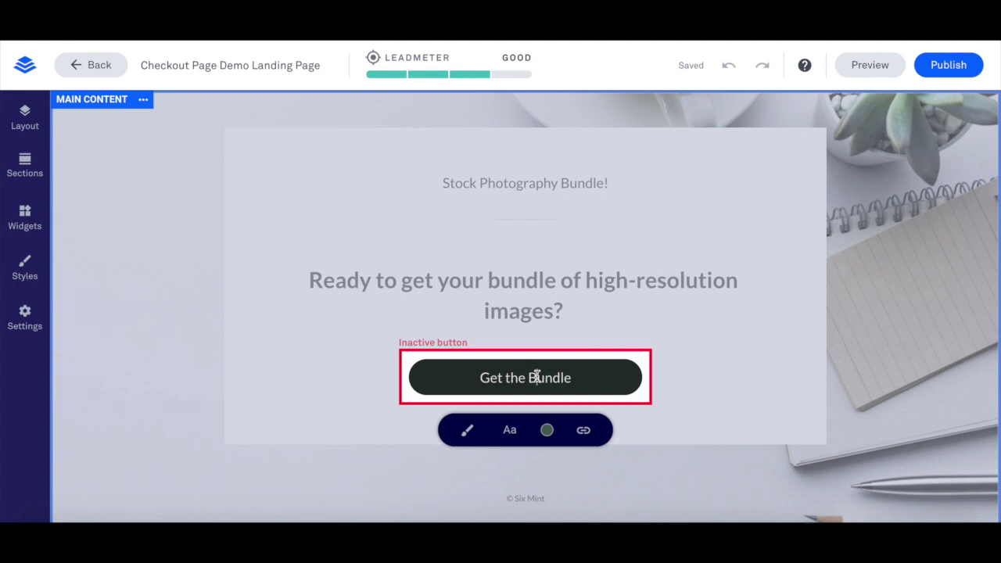
click(584, 431)
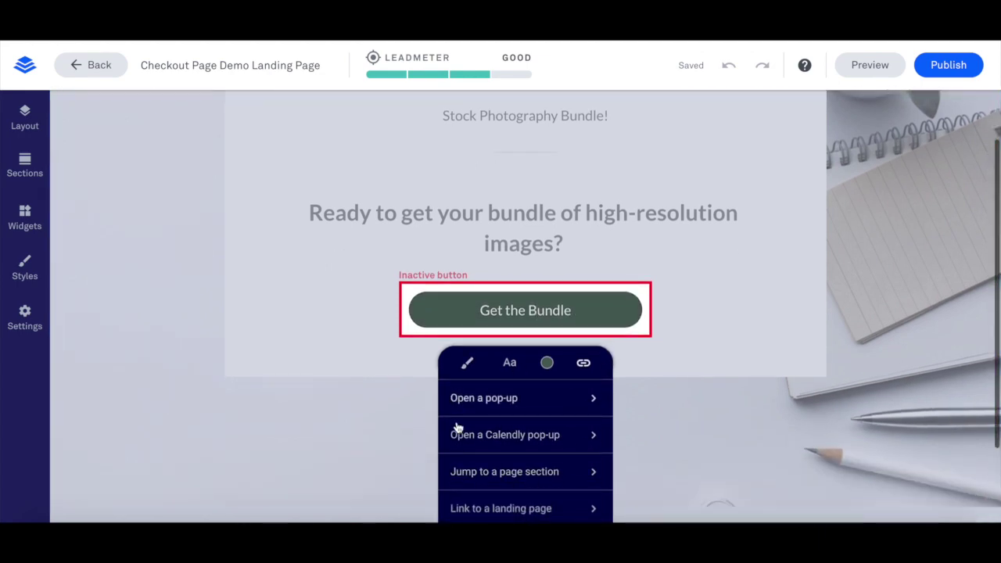
scroll(457, 429, down, 1)
scroll(459, 430, down, 1)
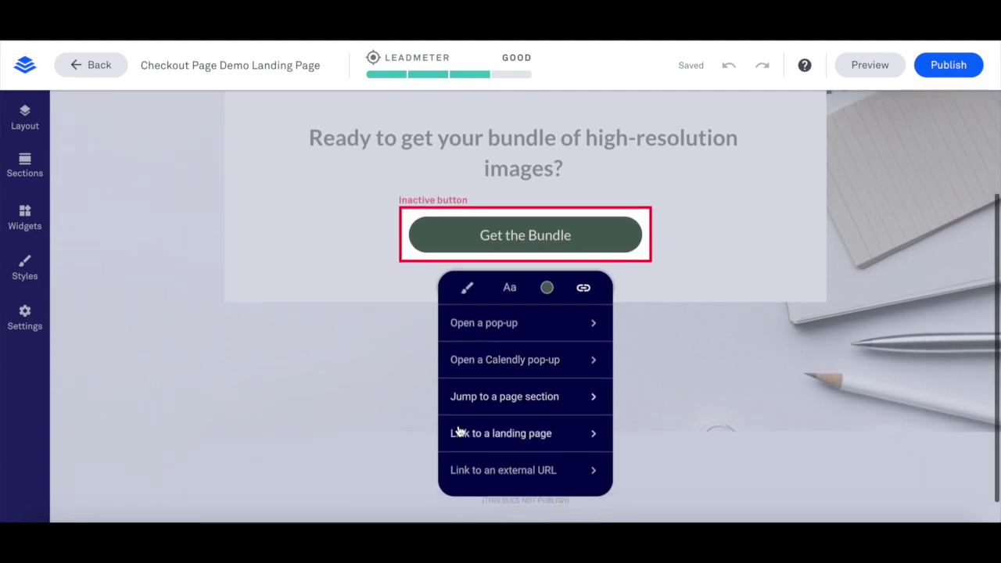
click(473, 438)
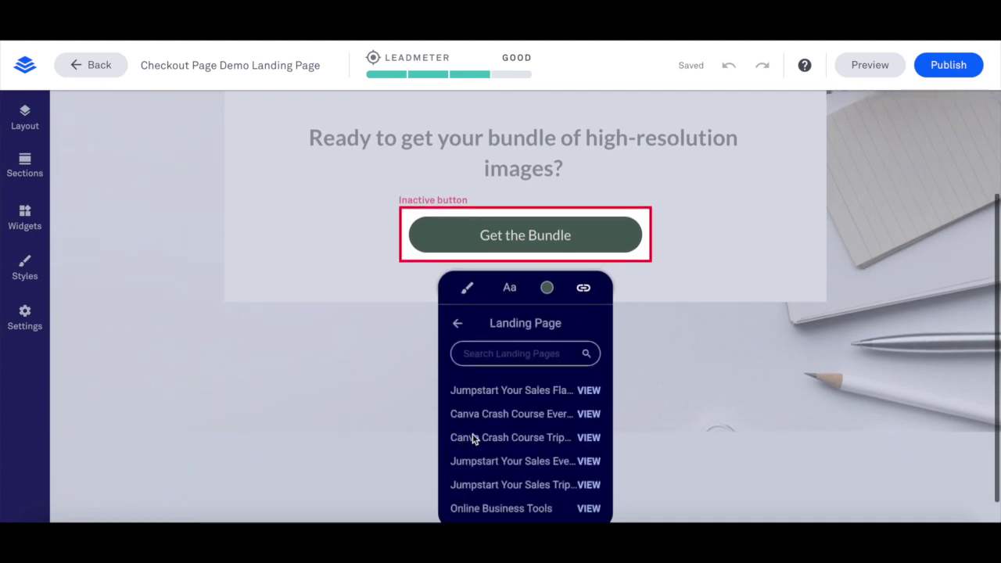
click(485, 391)
click(818, 287)
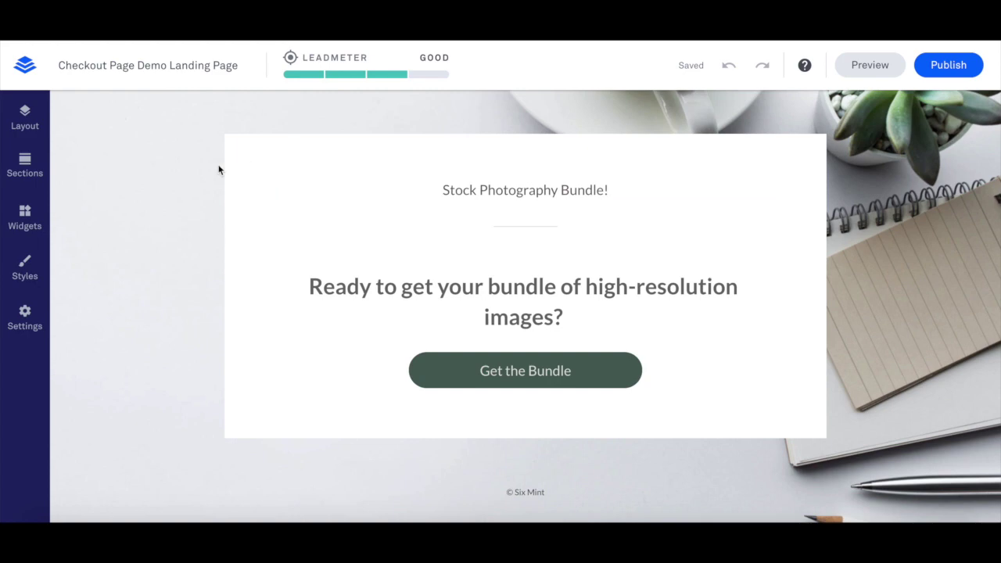
Step: Try dragging the Checkout widget from the Widgets panel onto the page
click(25, 219)
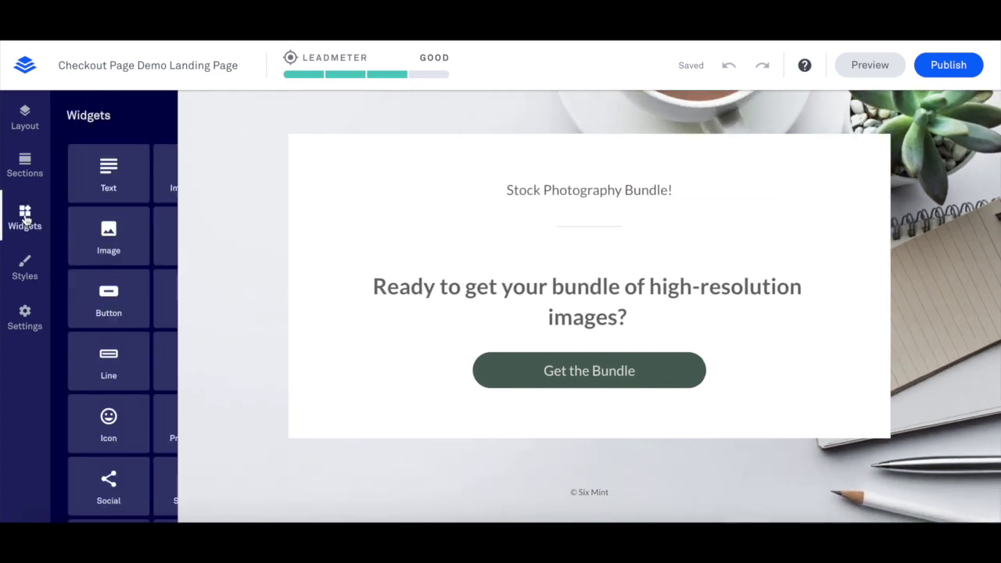
scroll(125, 215, down, 5)
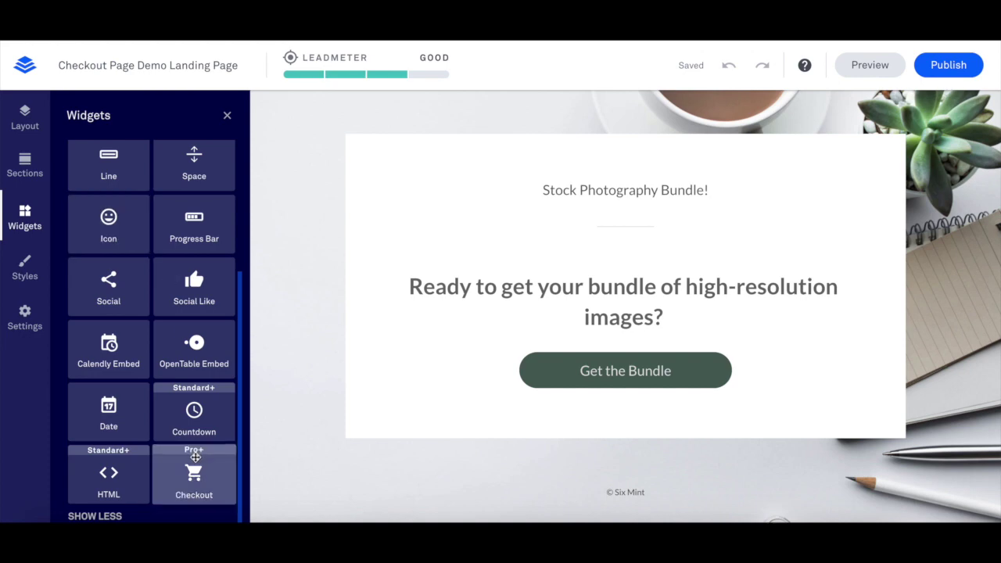
drag(192, 451, 569, 403)
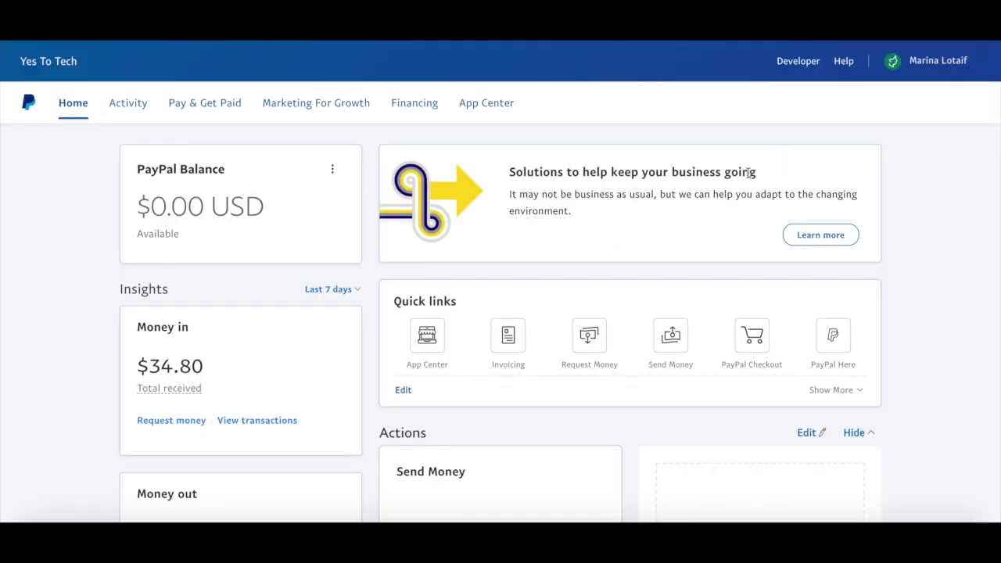
Step: Open PayPal Checkout's information page from the quick link and scroll through it
click(744, 337)
scroll(706, 339, down, 2)
scroll(706, 339, down, 2)
scroll(706, 340, down, 2)
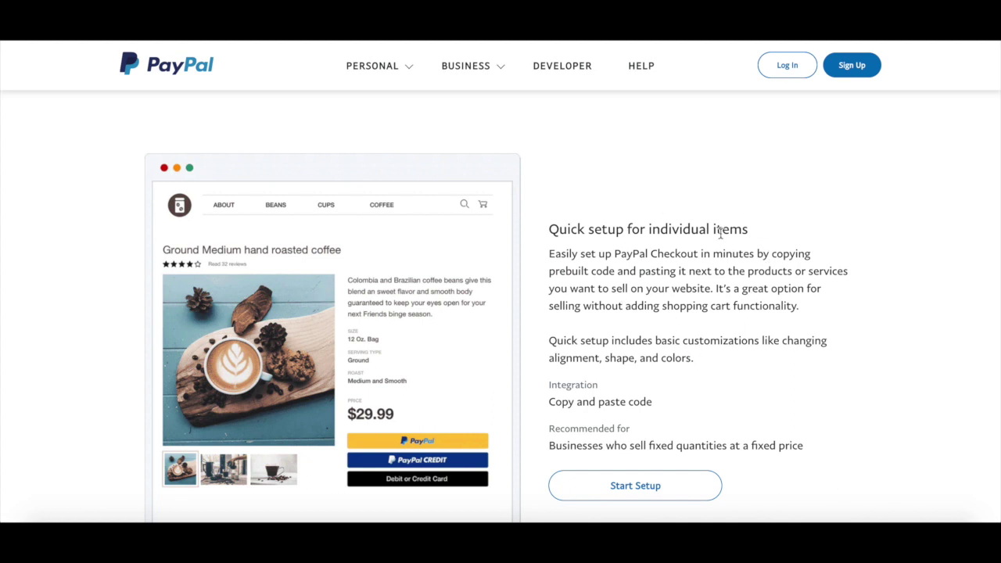
scroll(720, 231, down, 1)
Step: Set up PayPal Checkout and copy the code for gold vertical rectangle USD buttons
click(659, 468)
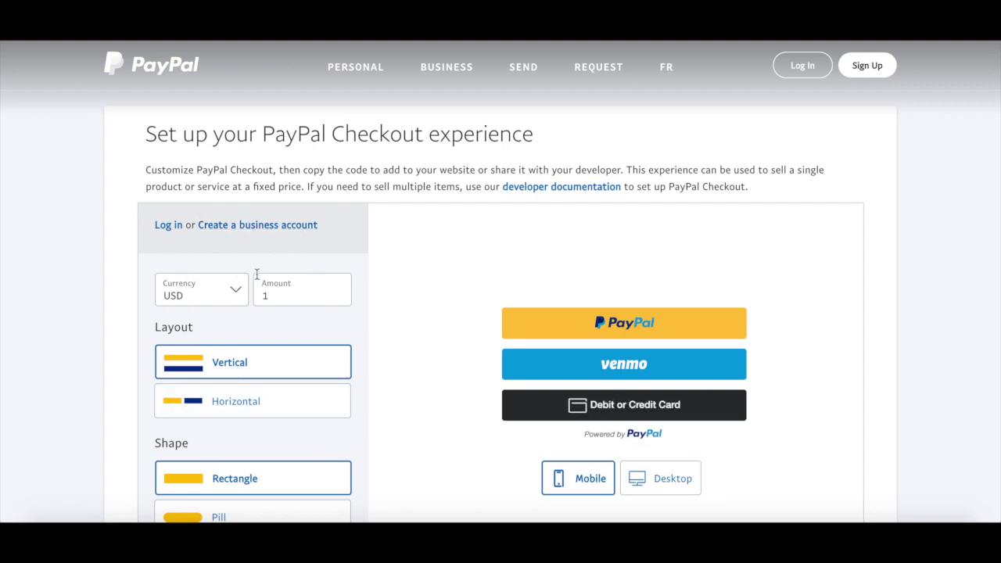
scroll(209, 351, down, 1)
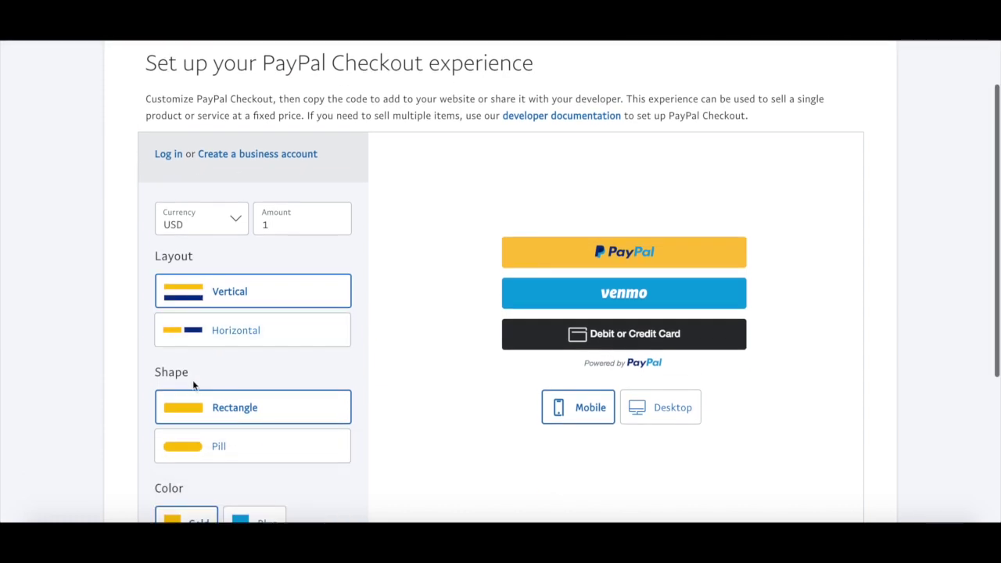
scroll(255, 362, down, 1)
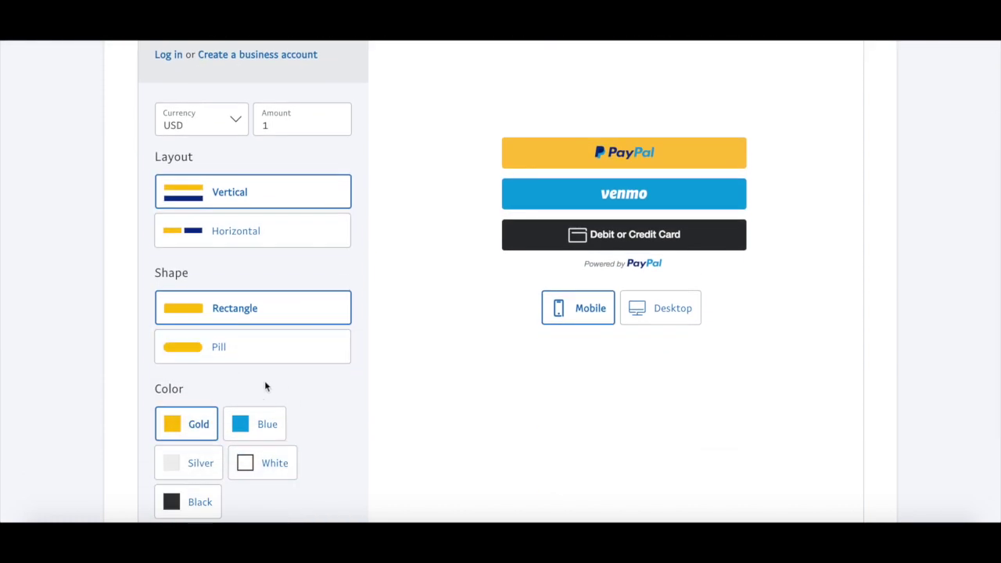
scroll(367, 395, down, 2)
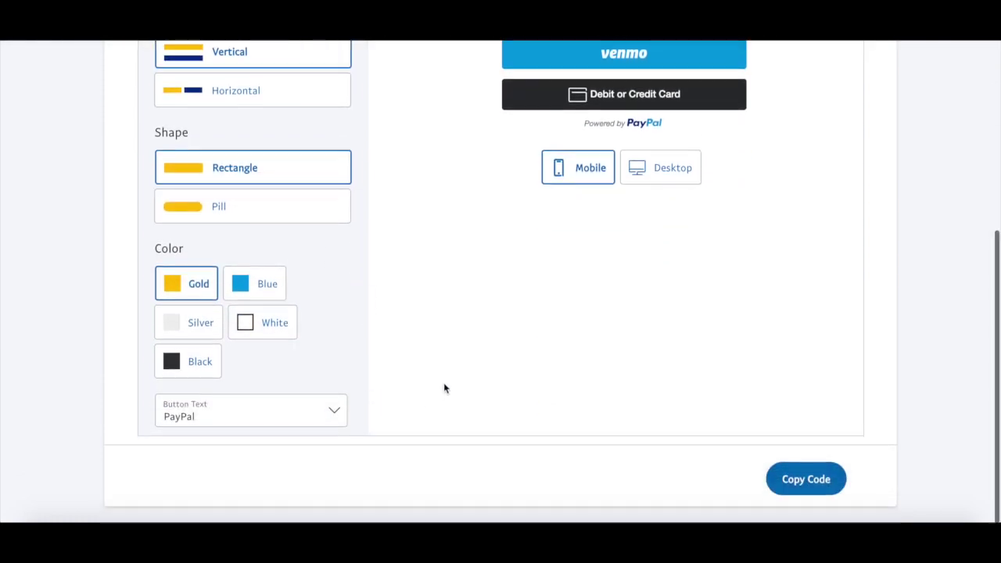
click(790, 486)
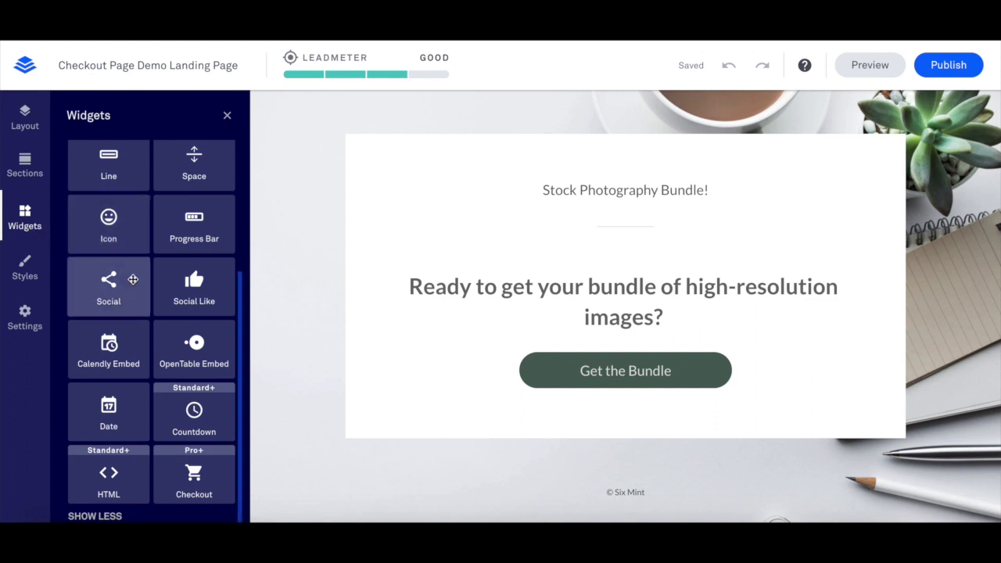
Step: Add an HTML widget below Get the Bundle with the PayPal code, save, and preview
drag(114, 462, 513, 409)
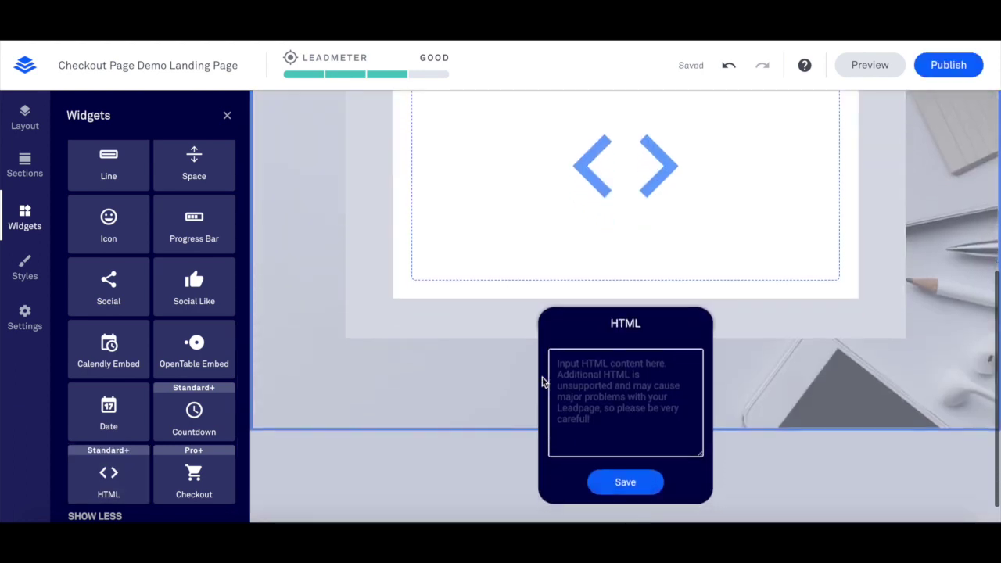
click(630, 399)
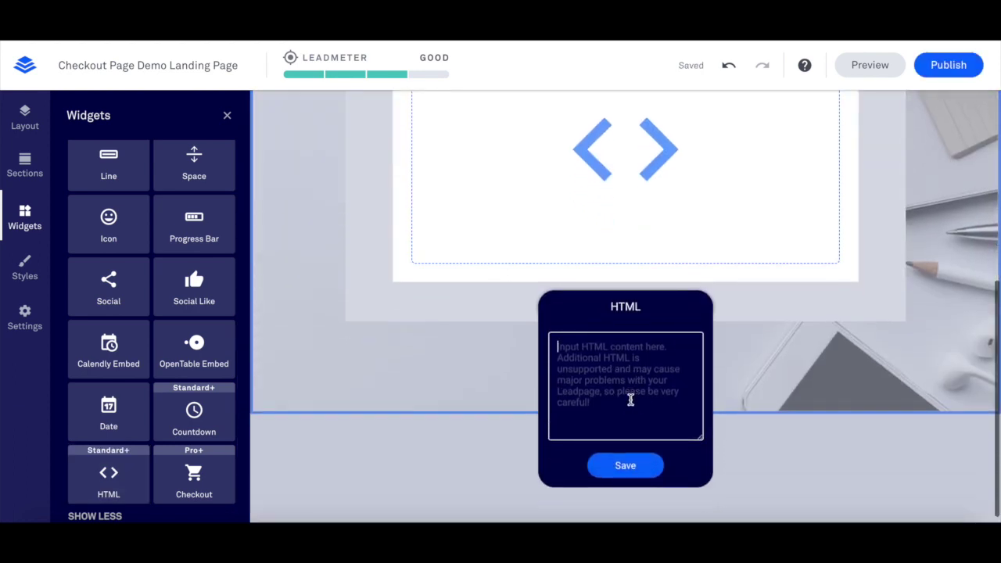
key(ctrl+v)
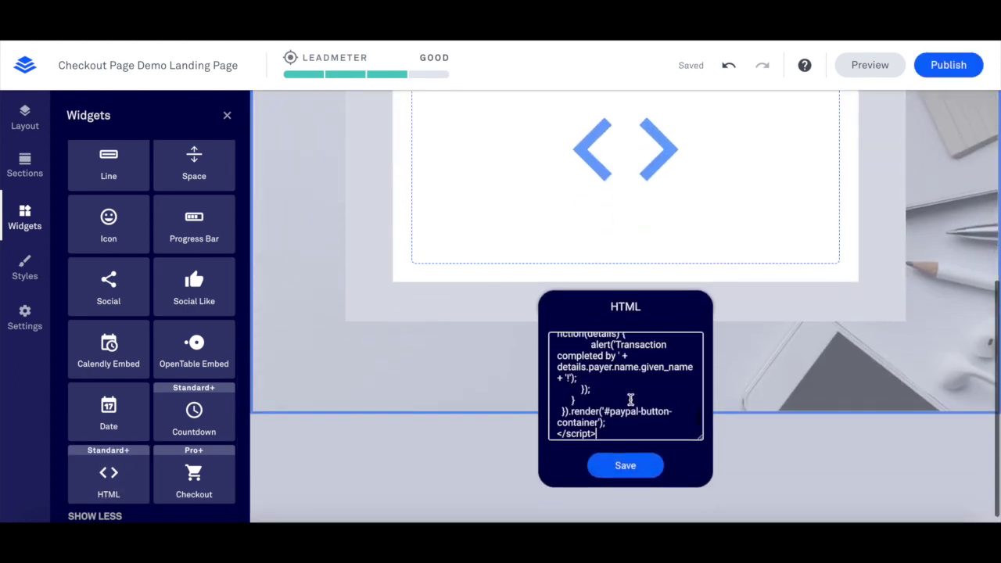
click(625, 466)
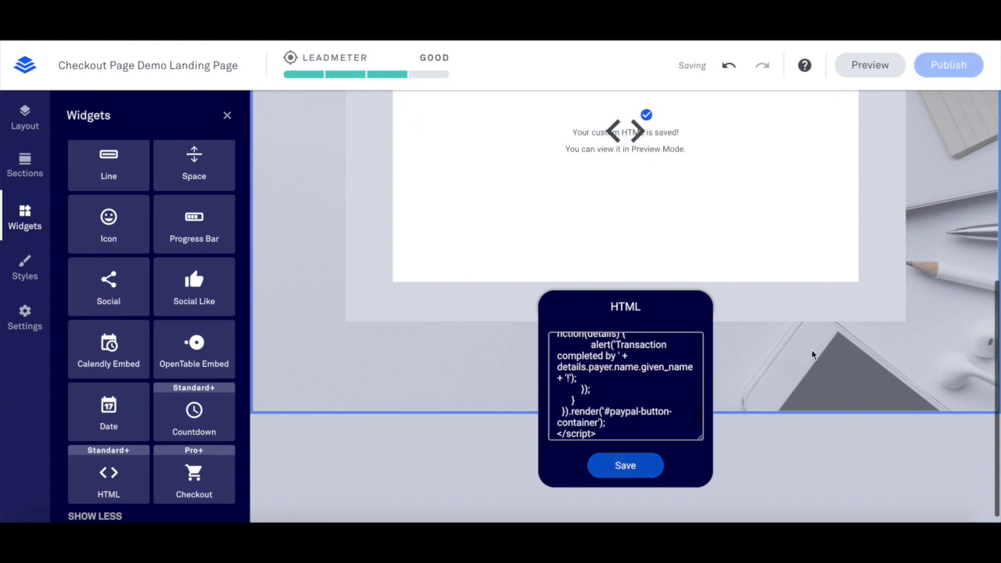
click(866, 65)
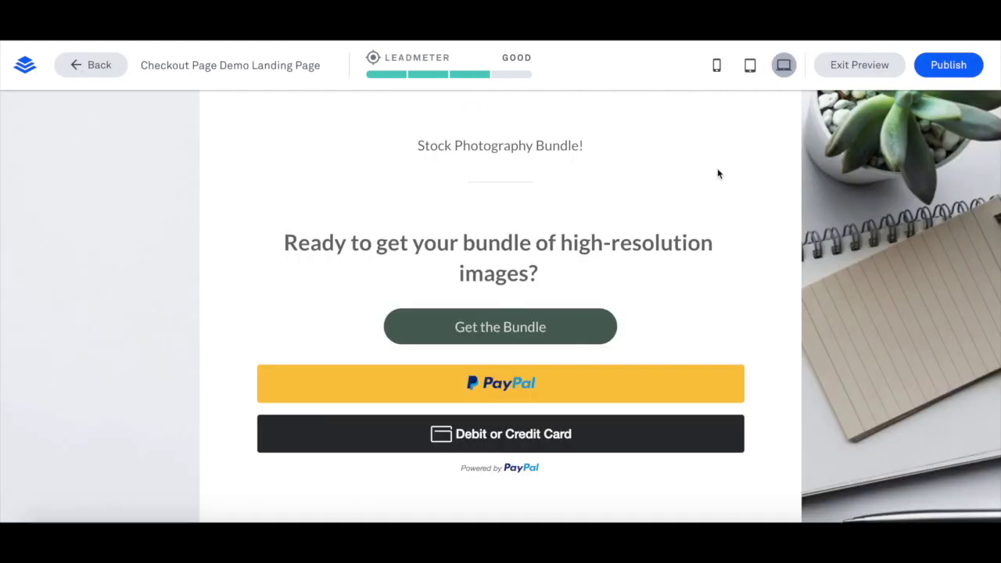